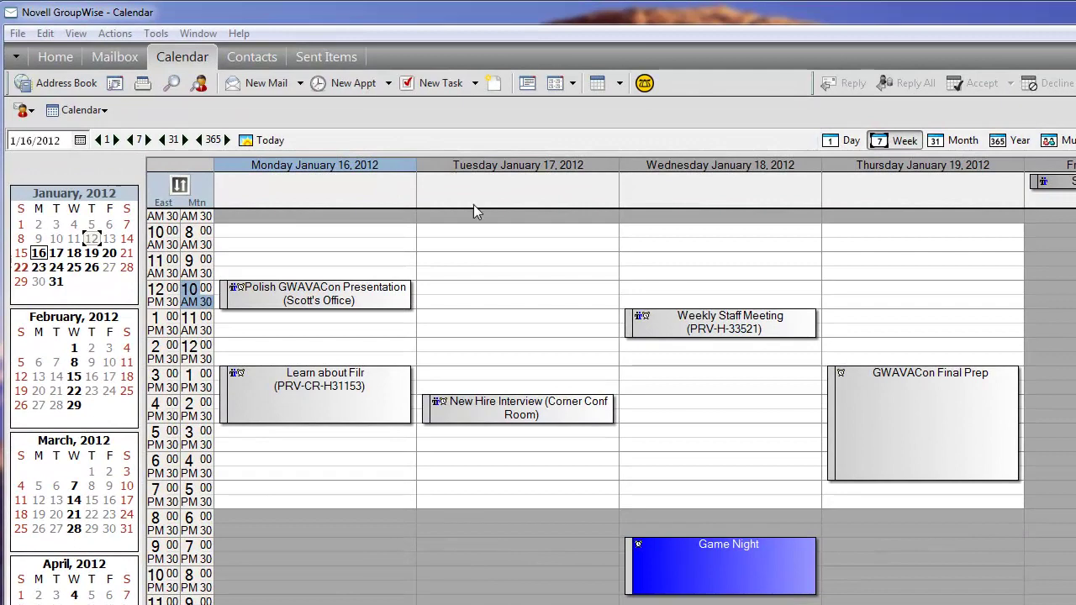
Step: Create a new appointment and set its recurrence to Weekly
click(346, 83)
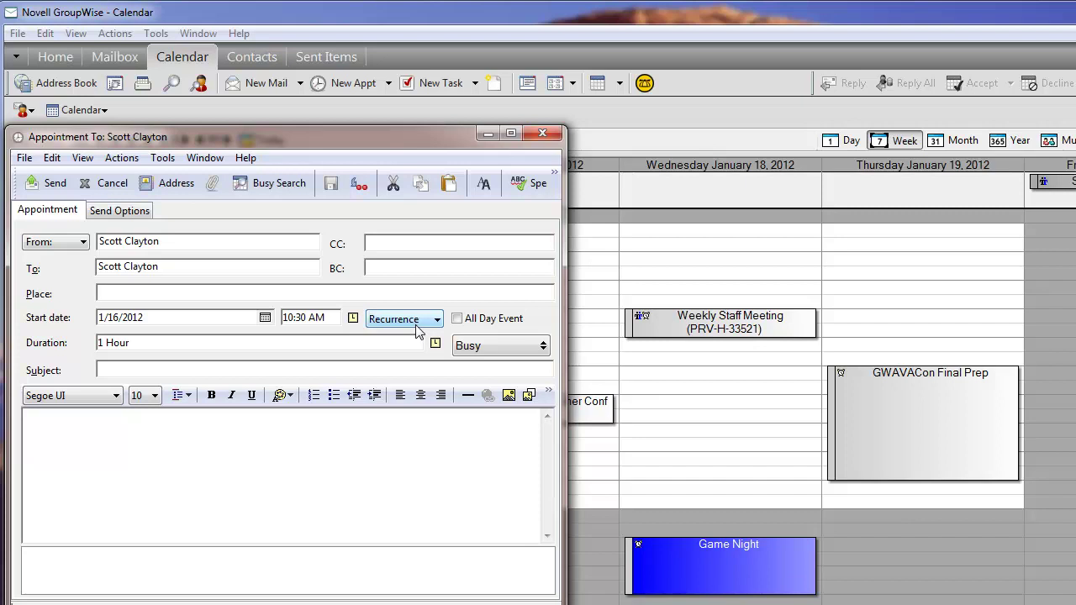
click(417, 329)
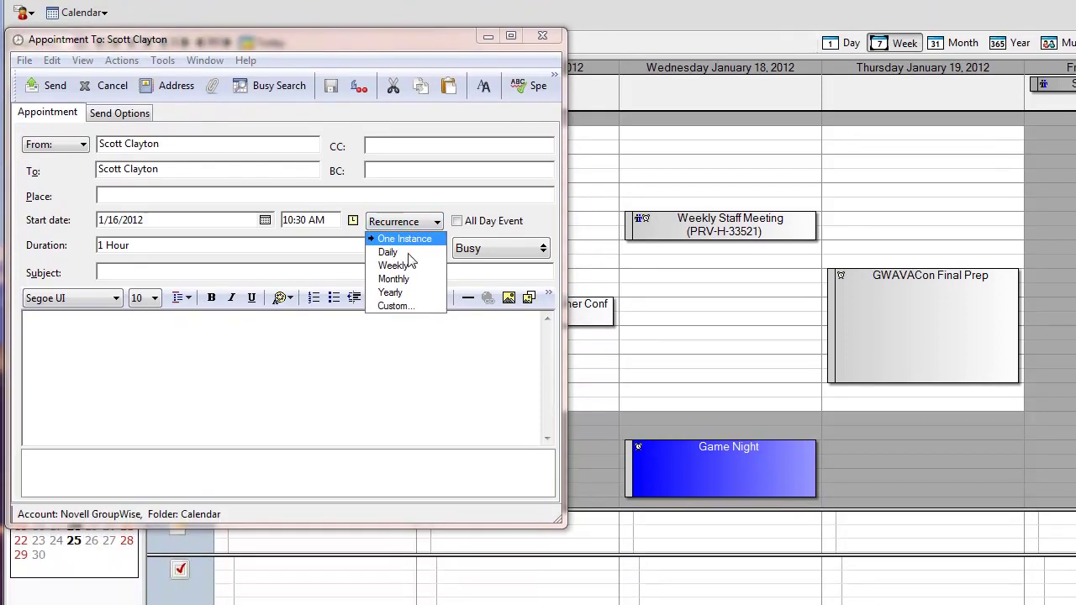
click(410, 265)
Step: Keep the weekly pattern but repeat on Wednesday instead of Monday
click(412, 279)
click(410, 291)
click(411, 267)
click(471, 286)
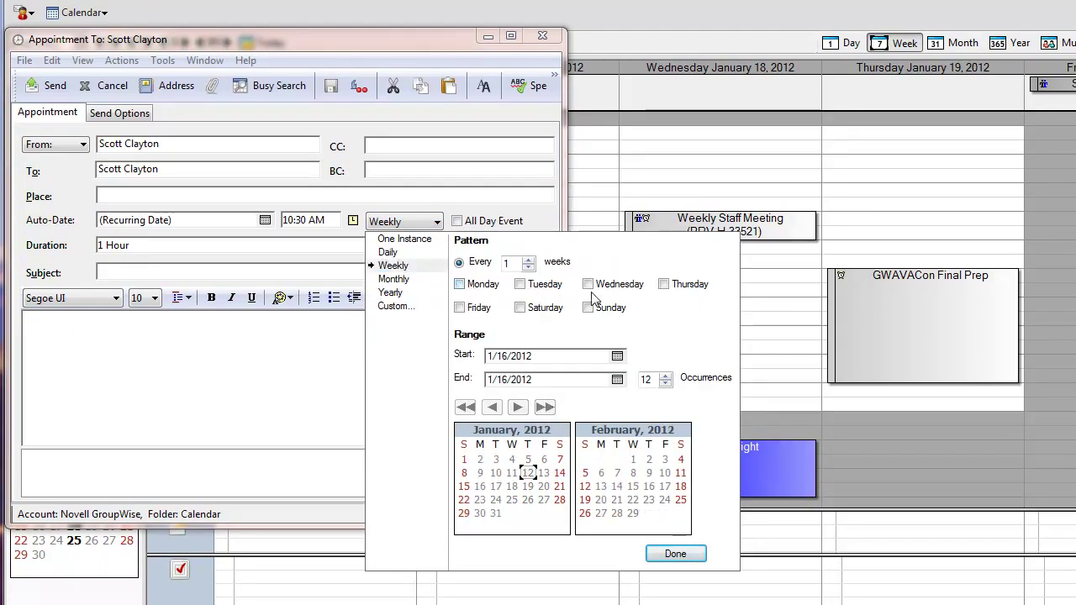
click(599, 285)
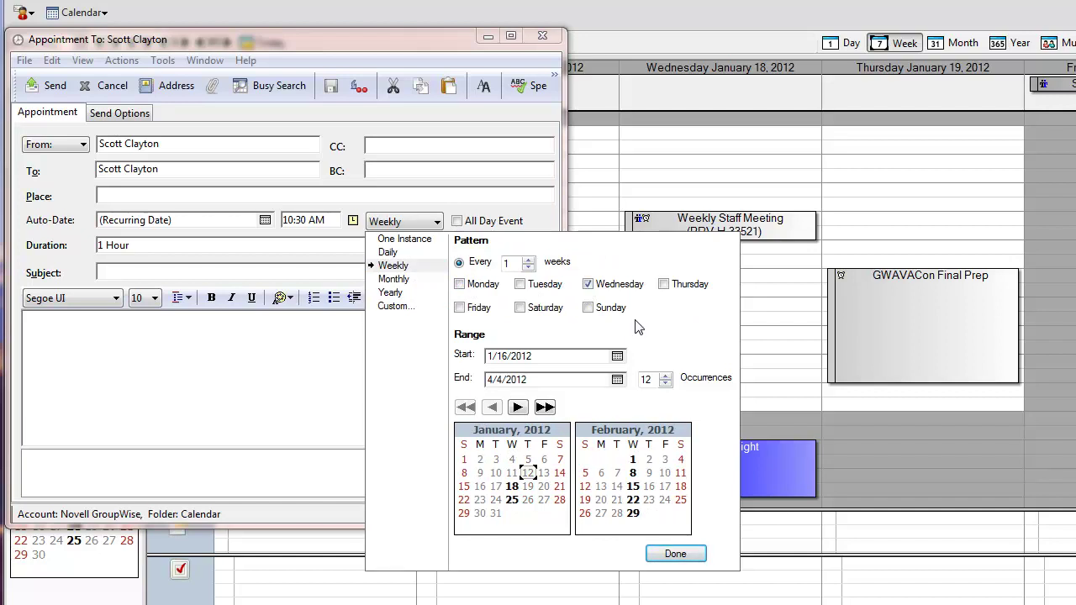
Step: Pick June 27 as the series end date, then set occurrences to 30
click(617, 379)
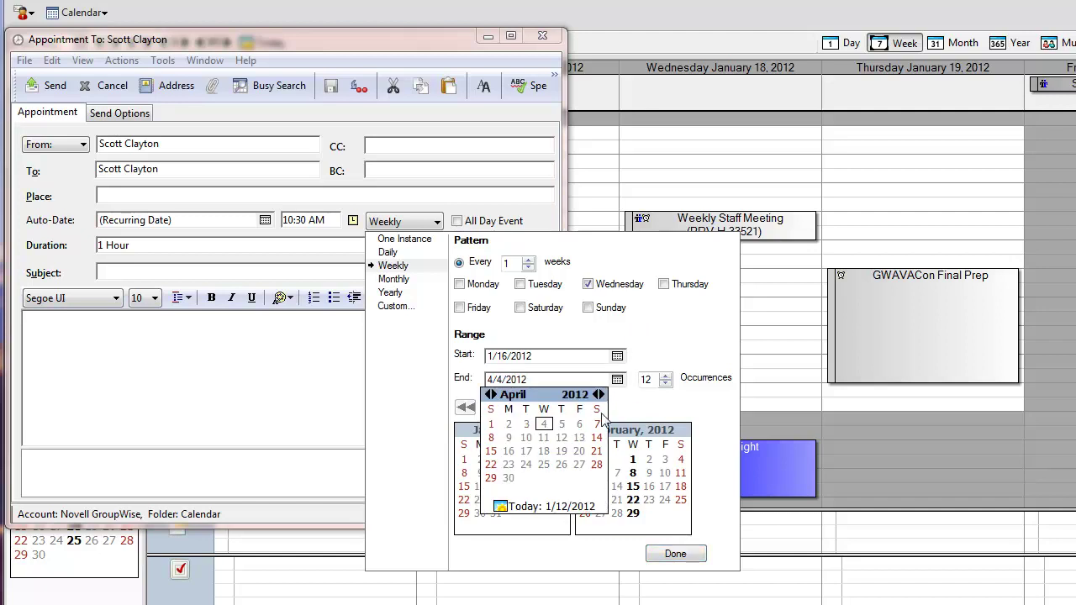
click(495, 395)
click(495, 394)
click(547, 479)
click(652, 379)
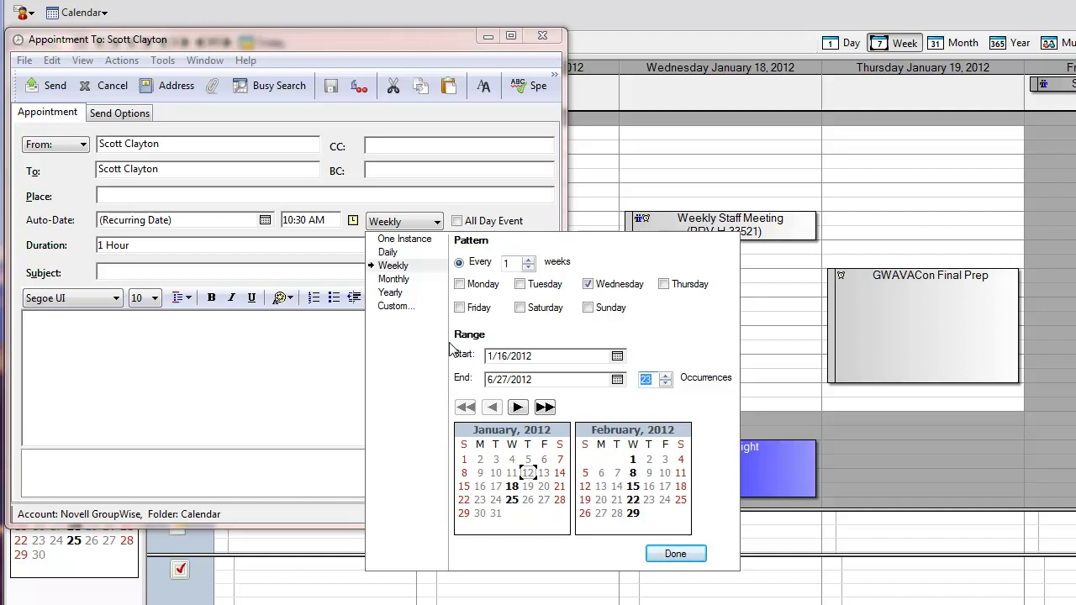
text(30)
Step: Page the preview through the March–August occurrences and finish the recurrence pattern
click(518, 408)
click(518, 408)
click(517, 407)
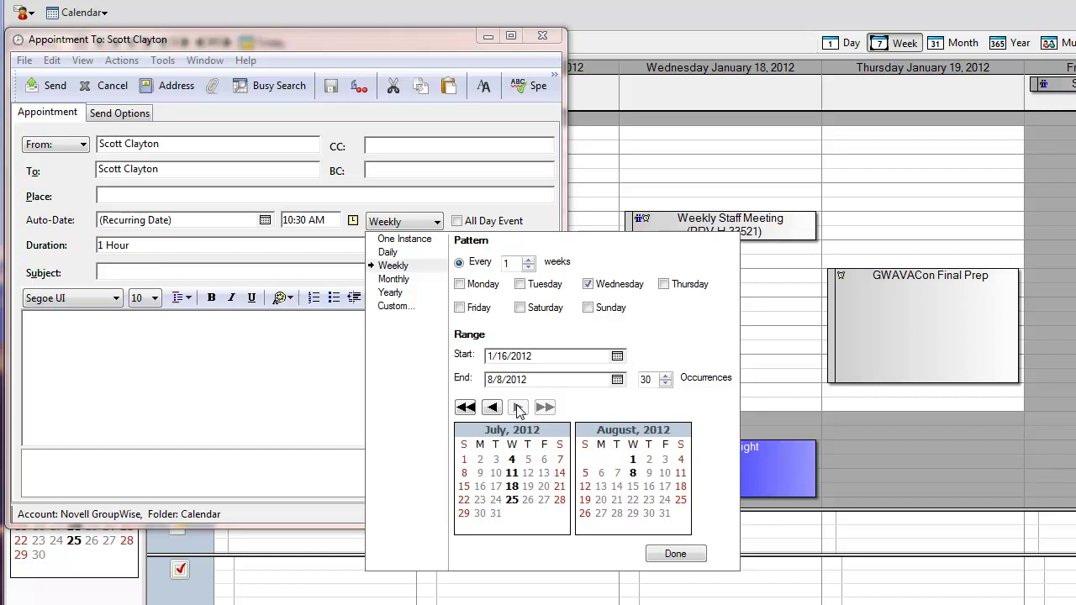
click(411, 307)
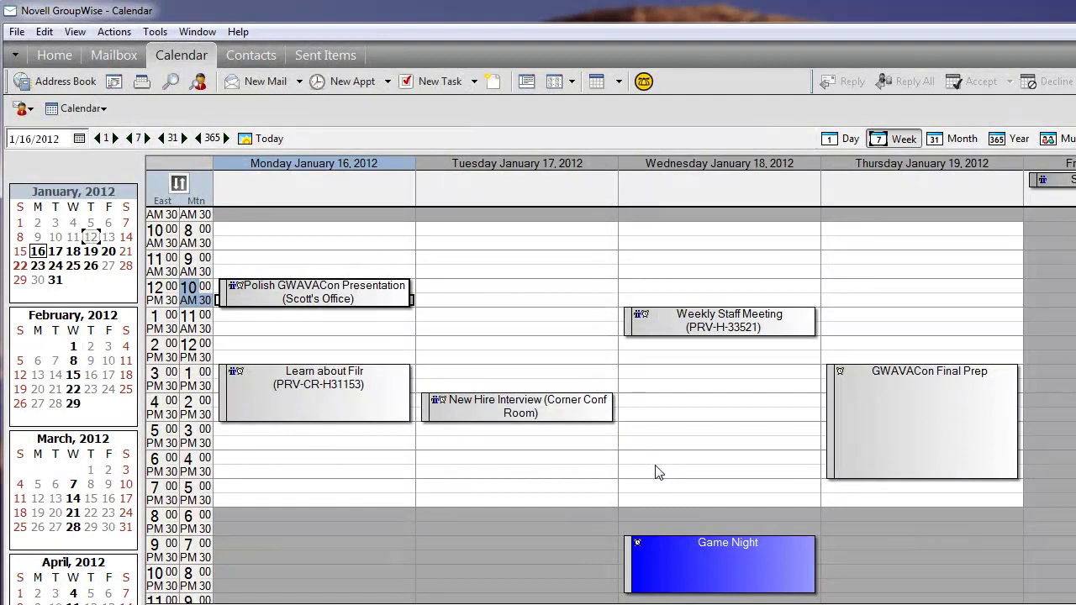
Step: Edit the Polish GWAVACon Presentation, add a suggested invitee, and append 'Remember the sessions are only 50 minutes.'
right_click(277, 293)
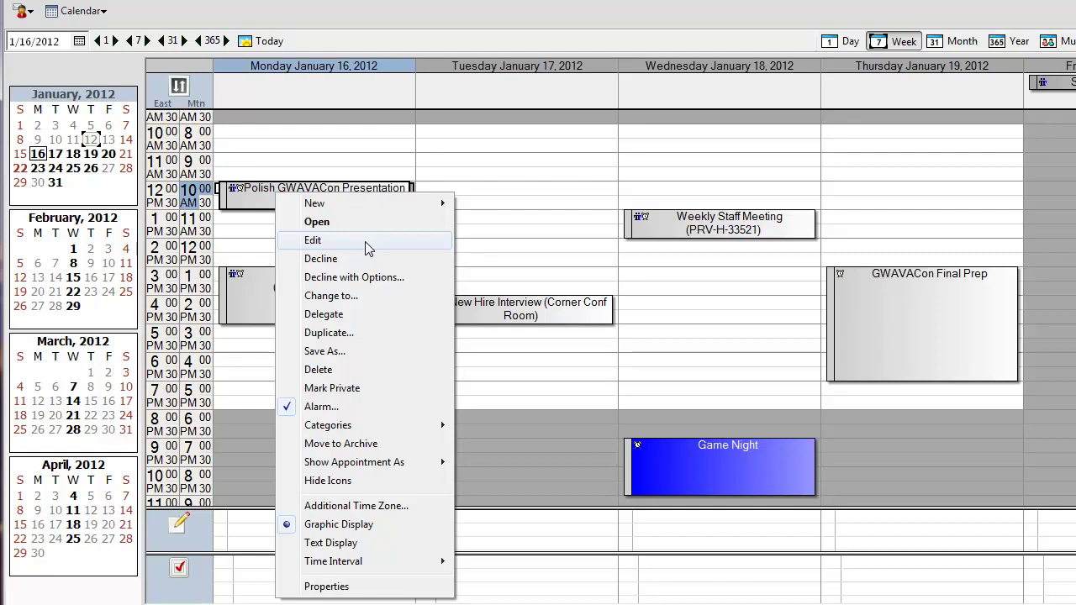
click(367, 245)
text(r)
key(Return)
click(264, 364)
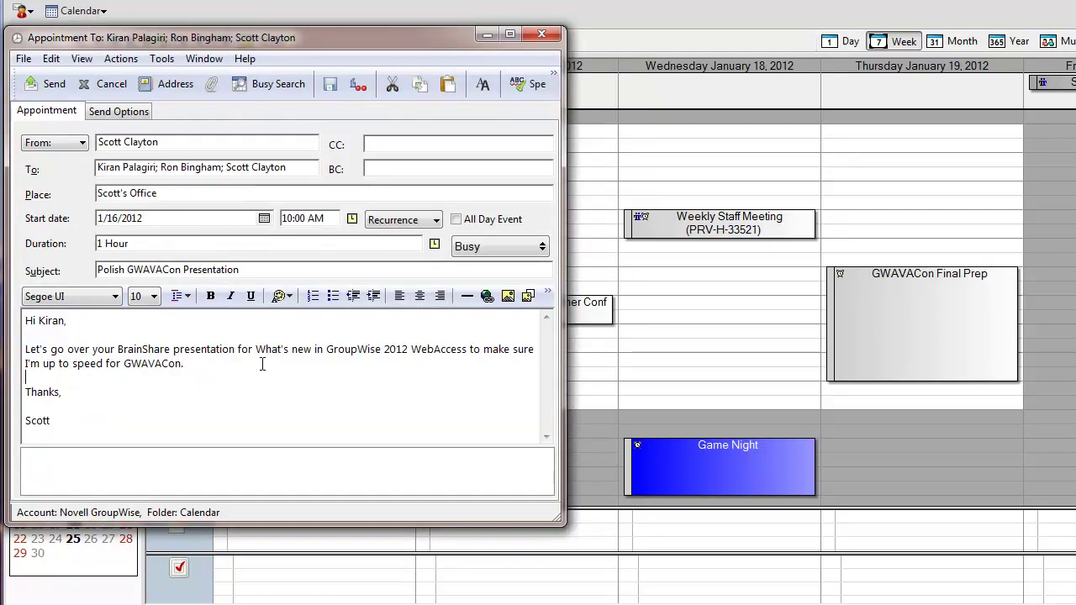
text(Remember the sessions are only 50 minutes.)
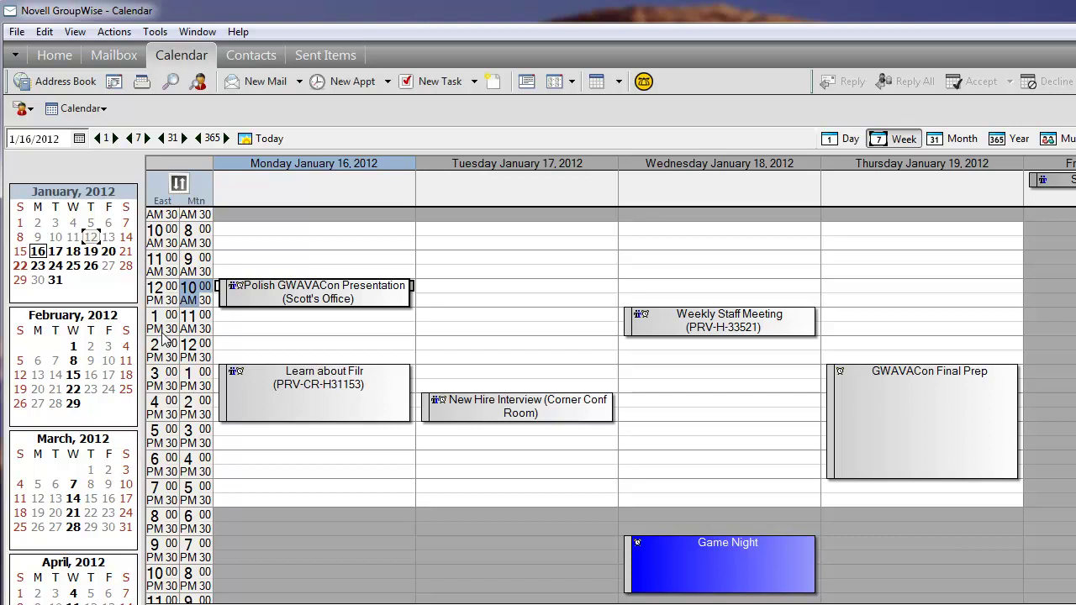
click(21, 109)
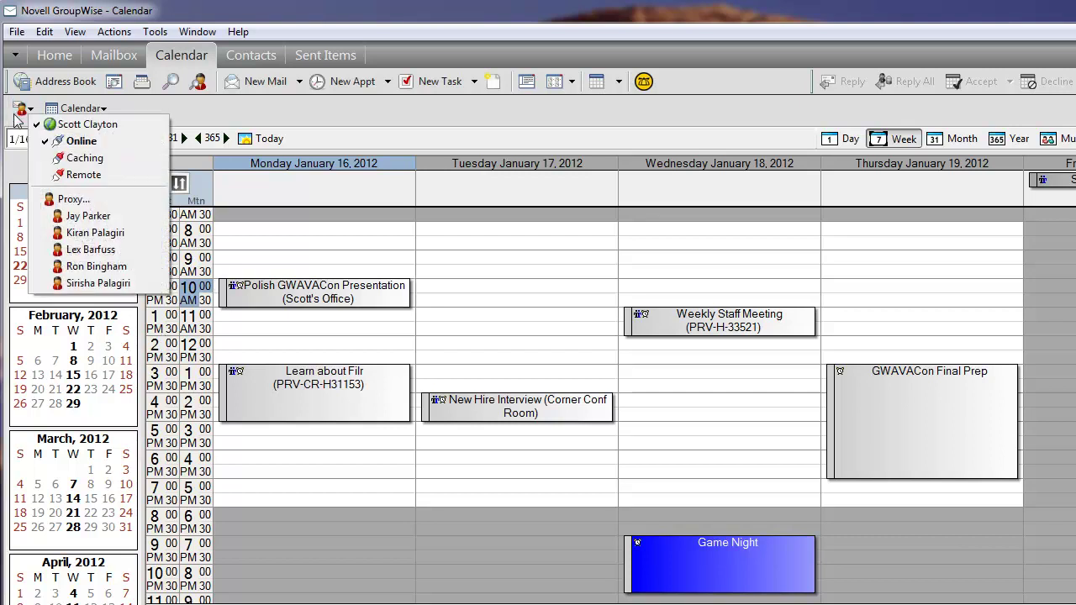
click(106, 239)
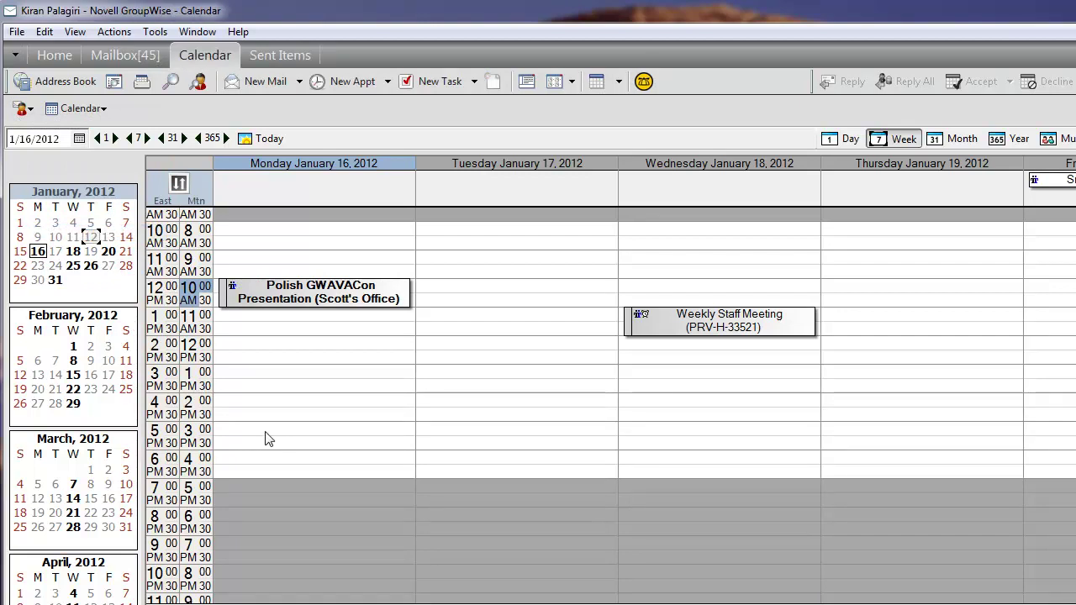
click(282, 293)
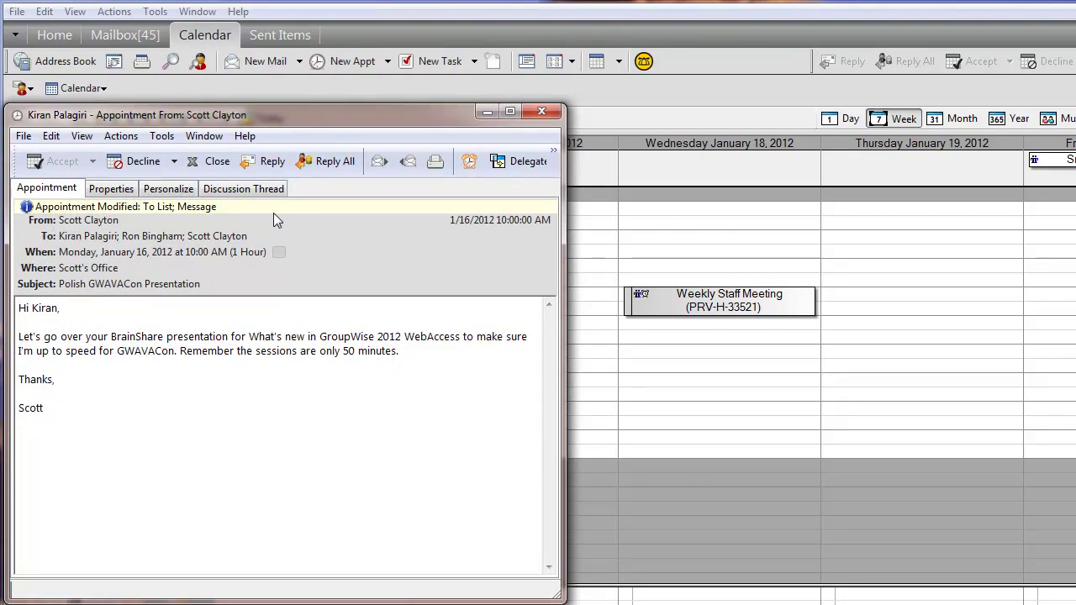
click(214, 162)
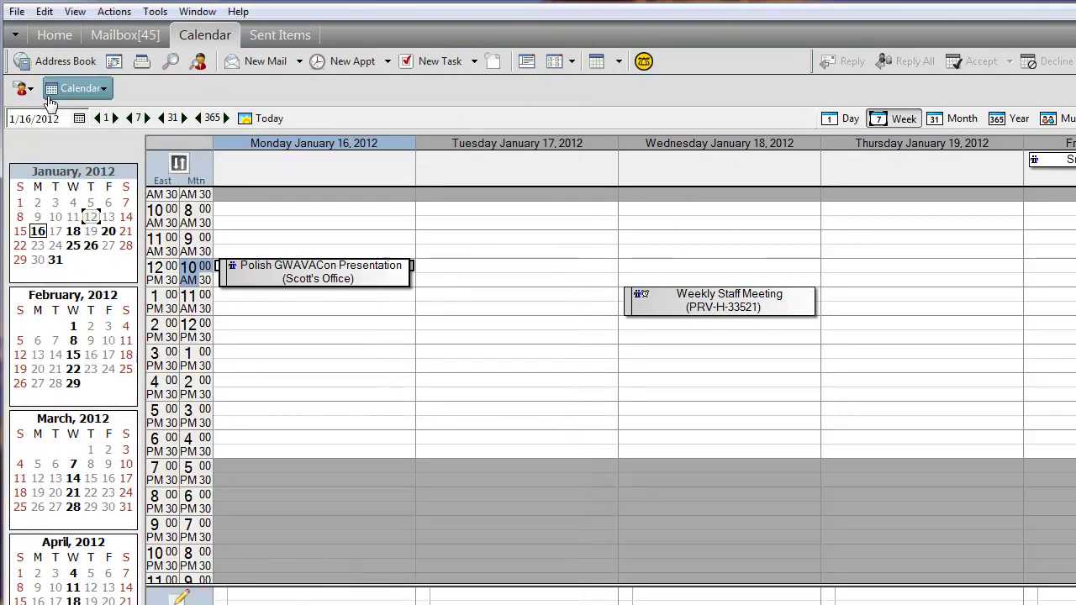
click(24, 92)
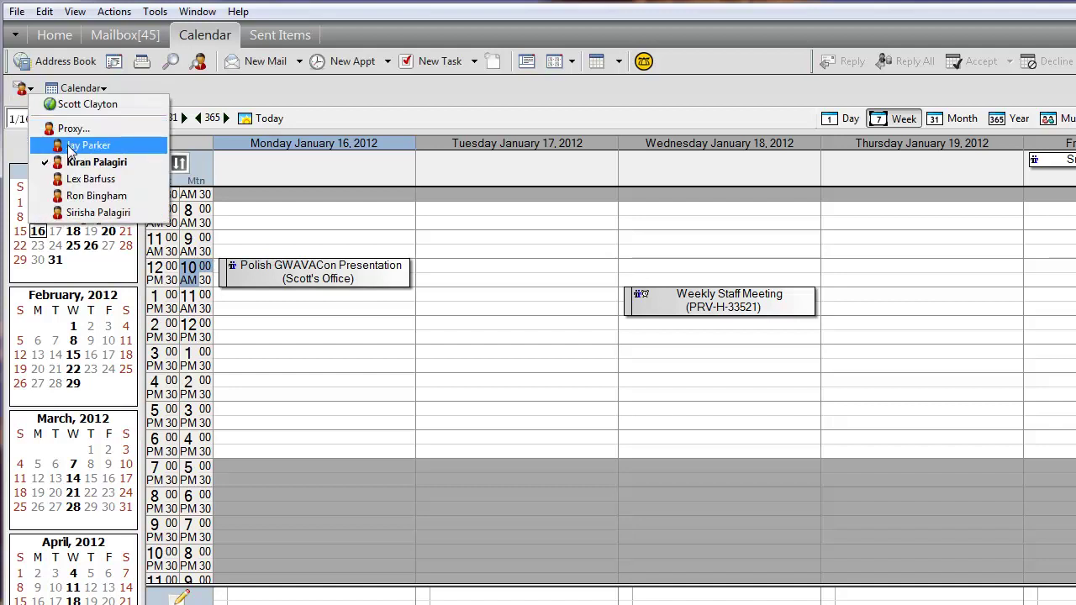
click(87, 103)
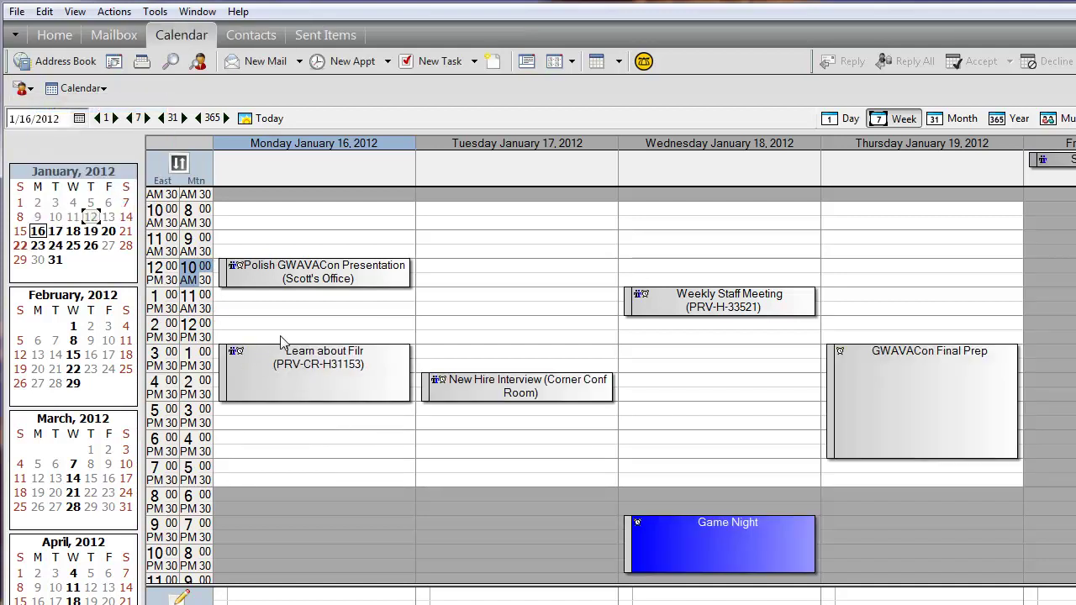
Step: Duplicate the Polish GWAVACon Presentation with subject 'New Subject' and message 'New Message'
right_click(266, 275)
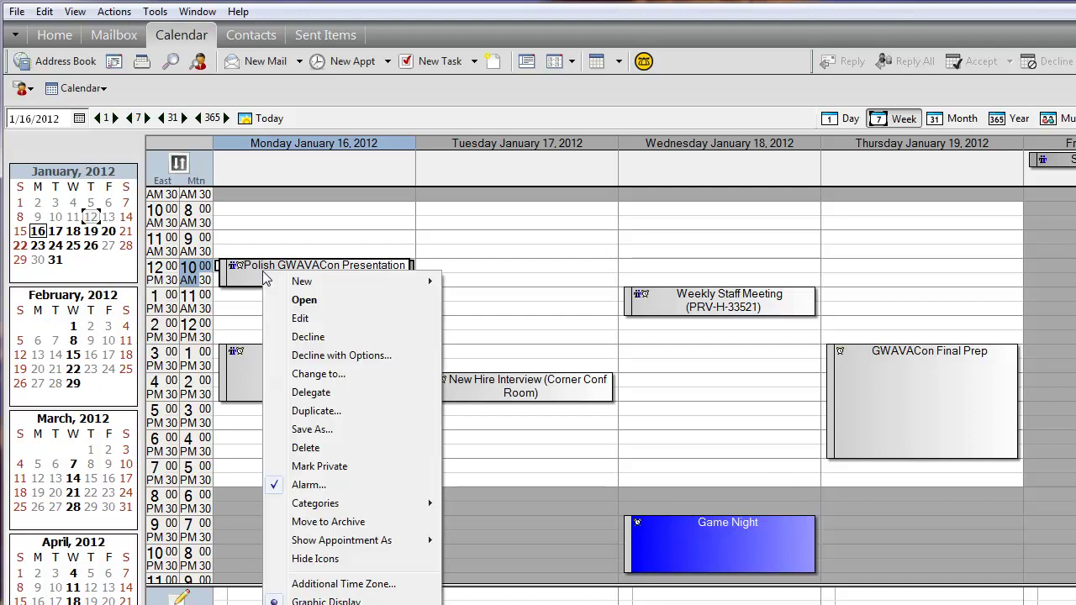
click(316, 412)
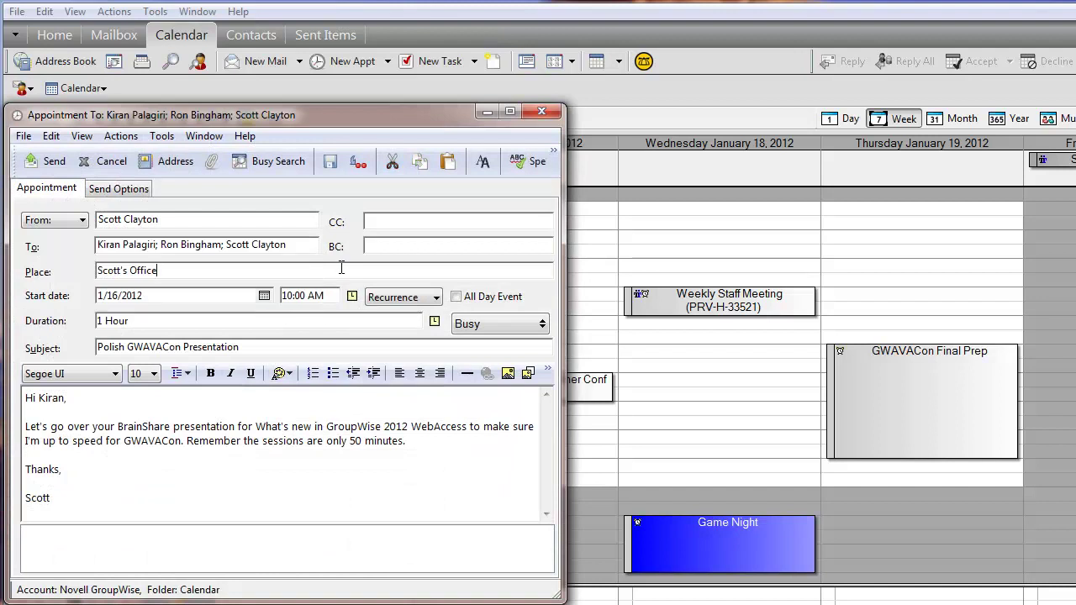
drag(252, 348, 5, 347)
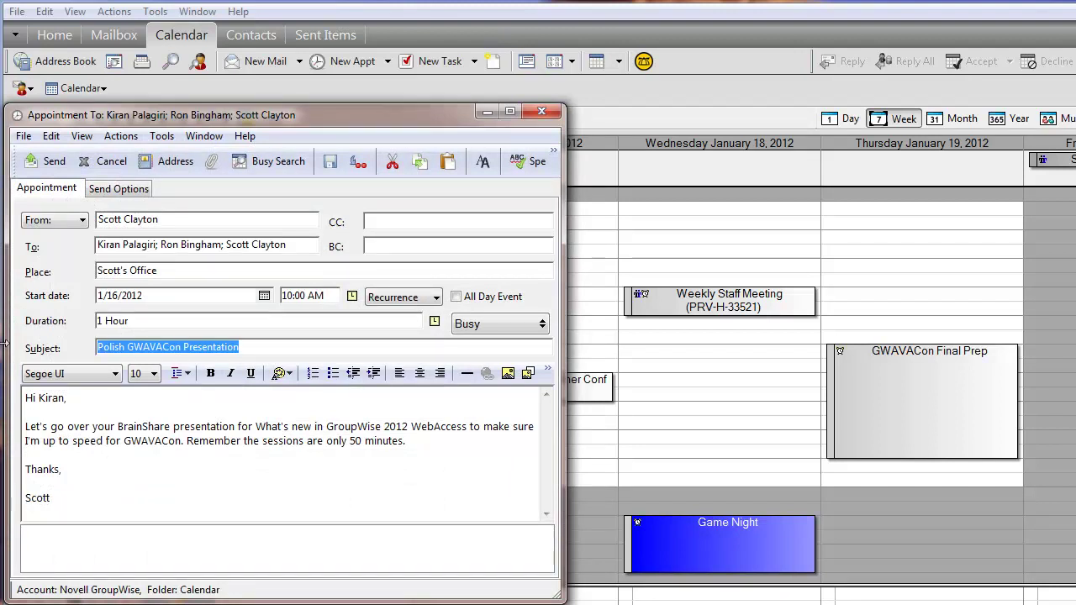
text(New)
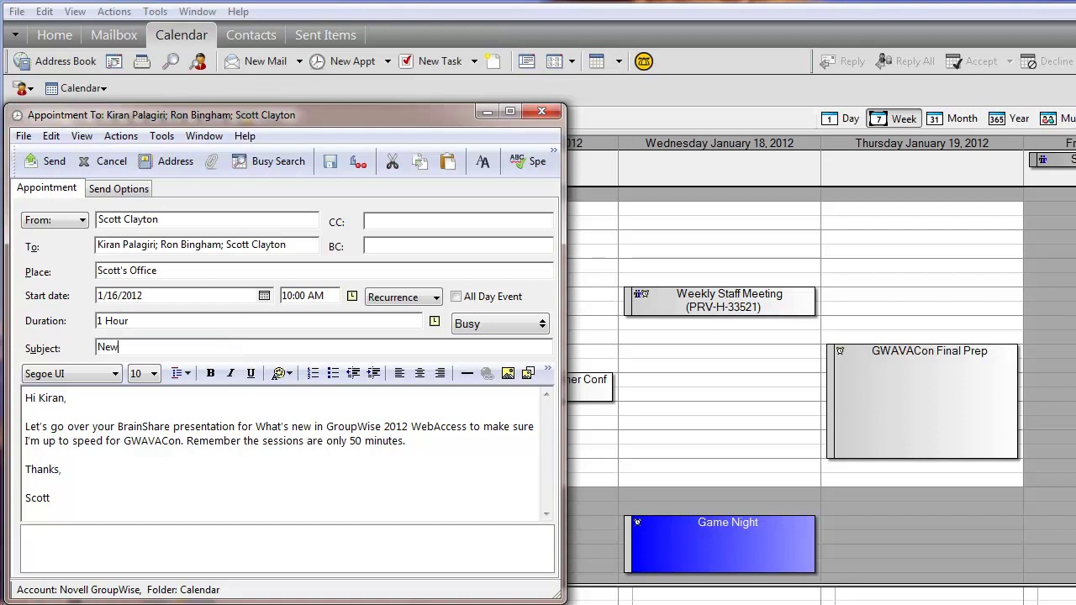
text( Subject)
drag(24, 395, 200, 528)
text(New Message)
Step: Set the copy's start date to February 16, 2012 and send it
click(264, 295)
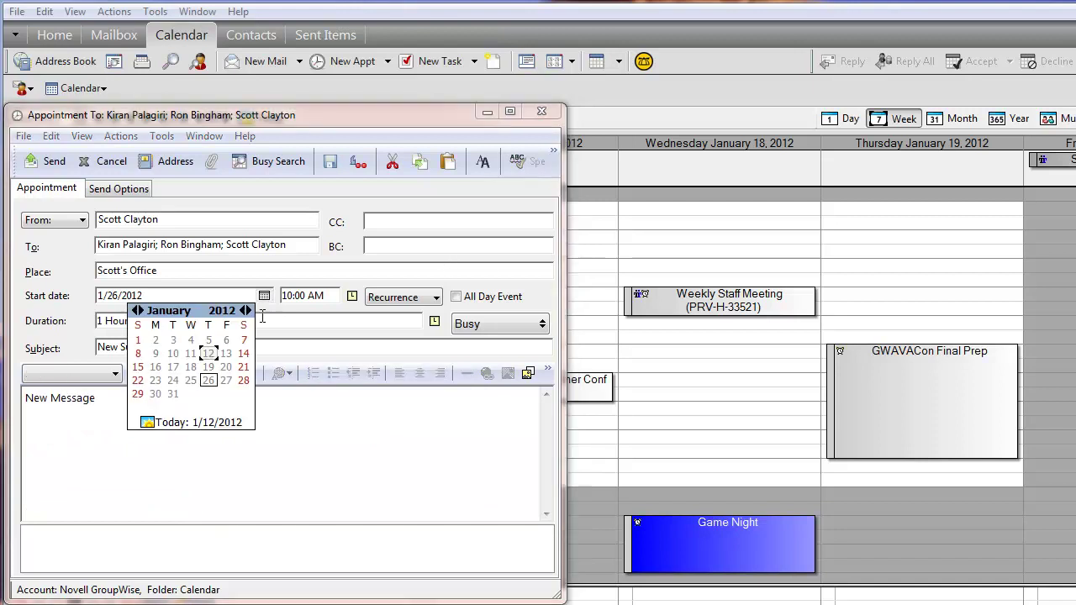
click(141, 310)
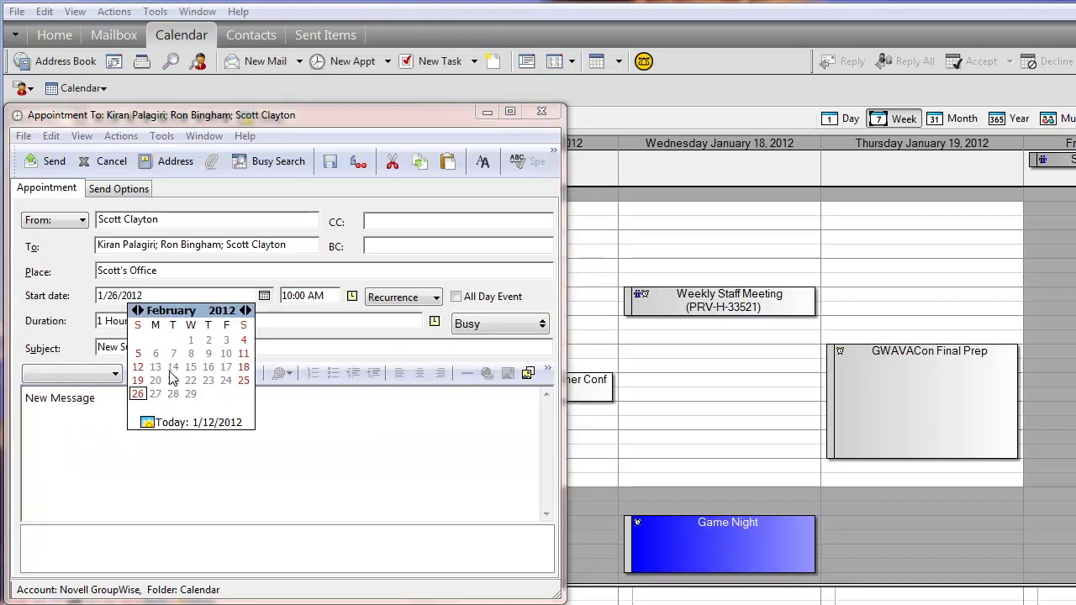
click(208, 366)
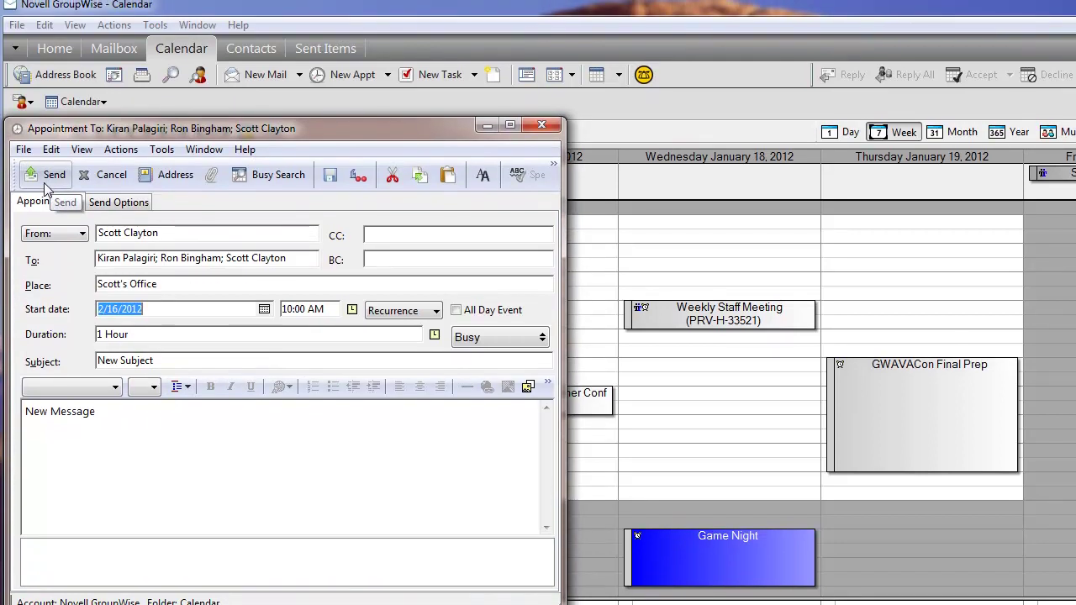
click(46, 173)
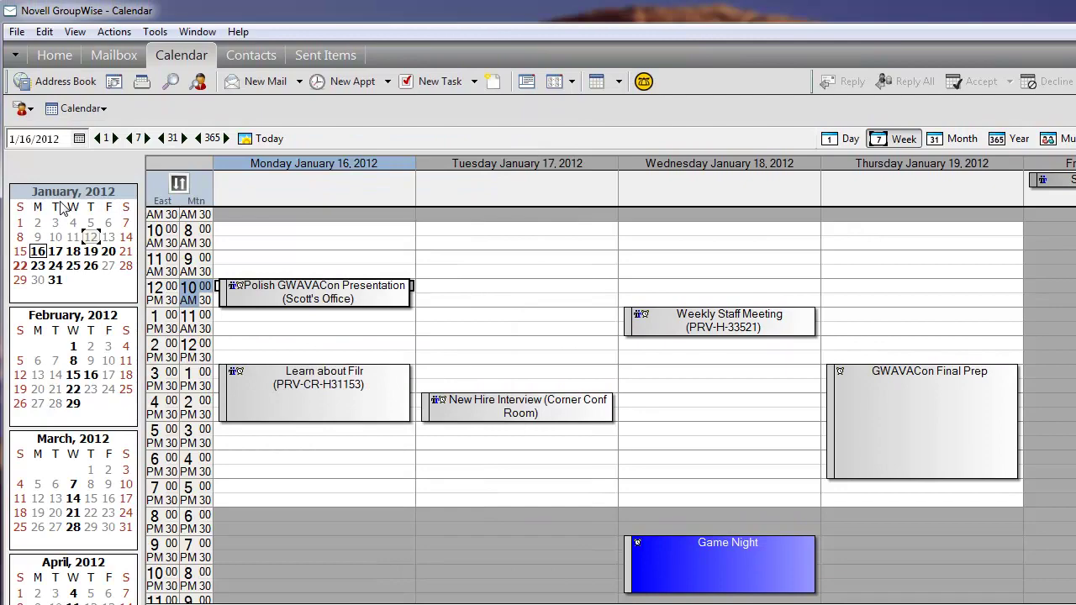